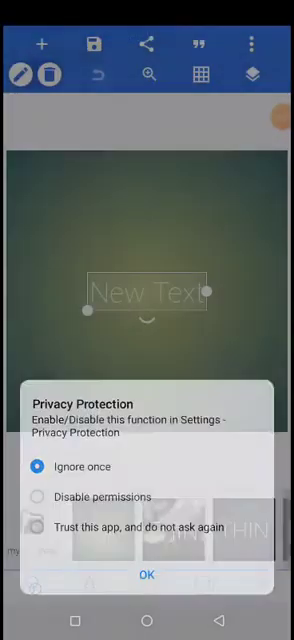
Step: Dismiss the Privacy Protection notice with 'Ignore once' selected
{"action": "left_click", "coordinate": [146, 574]}
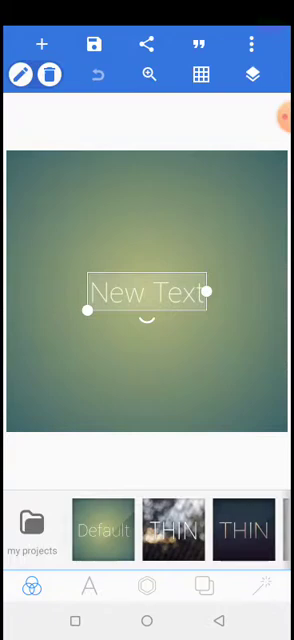
Step: Move the New Text caption and colour it brown
{"action": "left_click_drag", "start_coordinate": [147, 292], "coordinate": [170, 281]}
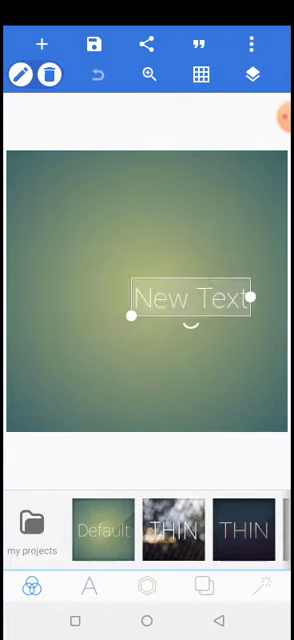
{"action": "left_click", "coordinate": [89, 586]}
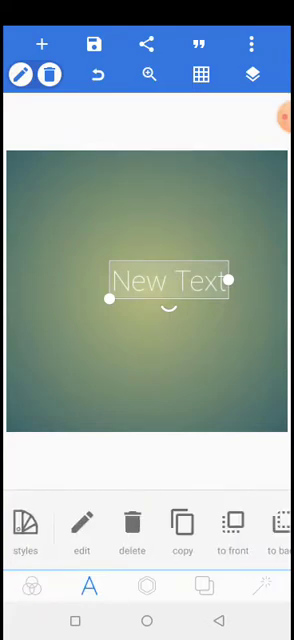
{"action": "scroll", "coordinate": [147, 530], "scroll_direction": "right", "scroll_amount": 5}
{"action": "scroll", "coordinate": [147, 530], "scroll_direction": "right", "scroll_amount": 5}
{"action": "left_click", "coordinate": [180, 522]}
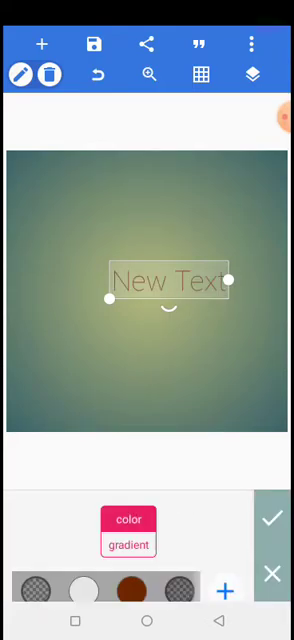
{"action": "scroll", "coordinate": [130, 550], "scroll_direction": "down", "scroll_amount": 2}
{"action": "left_click", "coordinate": [272, 519]}
{"action": "scroll", "coordinate": [147, 530], "scroll_direction": "right", "scroll_amount": 5}
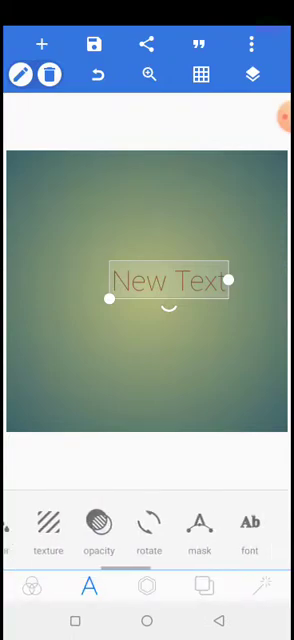
{"action": "scroll", "coordinate": [147, 530], "scroll_direction": "right", "scroll_amount": 3}
Step: Apply a bold recently used font to the caption and recentre it on the canvas
{"action": "left_click", "coordinate": [157, 522]}
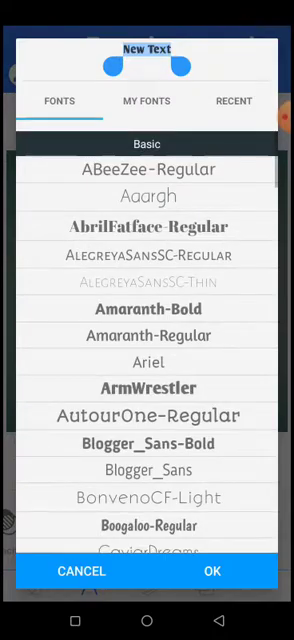
{"action": "left_click", "coordinate": [234, 100]}
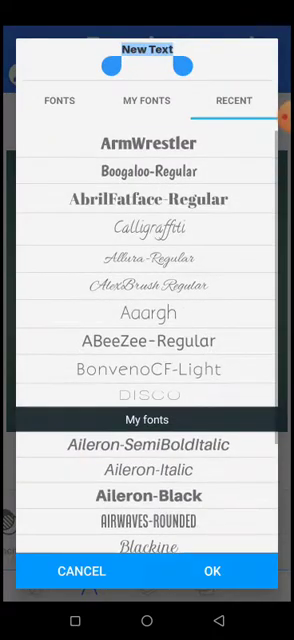
{"action": "left_click", "coordinate": [212, 571]}
{"action": "left_click_drag", "start_coordinate": [178, 276], "coordinate": [152, 296]}
Step: Set the canvas background colour to white
{"action": "left_click", "coordinate": [204, 586]}
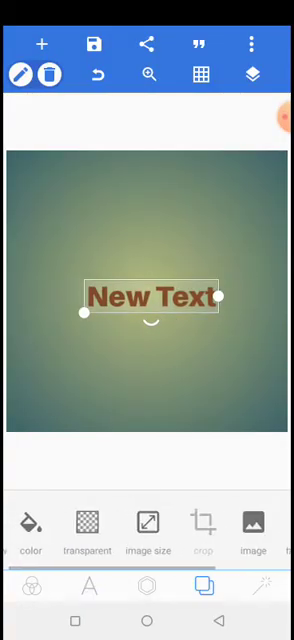
{"action": "left_click", "coordinate": [30, 522]}
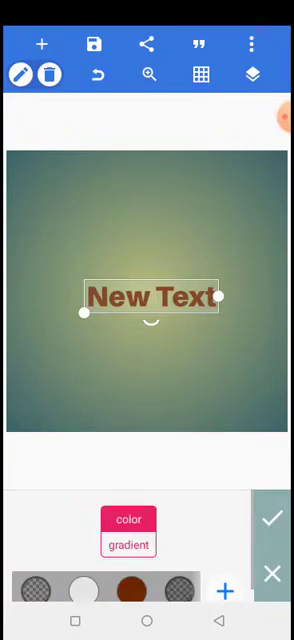
{"action": "scroll", "coordinate": [100, 590], "scroll_direction": "right", "scroll_amount": 3}
{"action": "left_click", "coordinate": [143, 590]}
{"action": "left_click", "coordinate": [272, 518]}
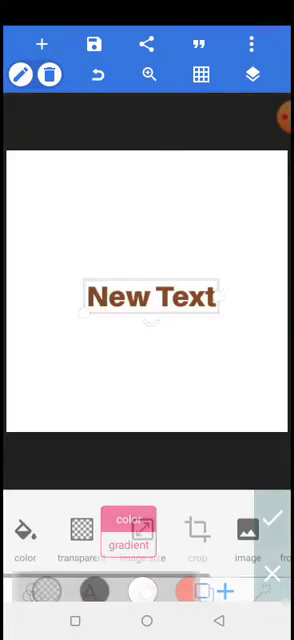
Step: Duplicate the New Text caption and place the copy just above the original
{"action": "left_click_drag", "start_coordinate": [150, 296], "coordinate": [144, 286]}
{"action": "left_click", "coordinate": [89, 586]}
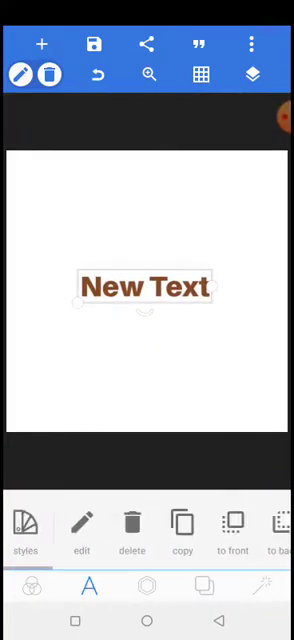
{"action": "left_click", "coordinate": [182, 522]}
{"action": "mouse_move", "coordinate": [73, 166]}
{"action": "left_mouse_down"}
{"action": "mouse_move", "coordinate": [151, 220]}
{"action": "mouse_move", "coordinate": [147, 252]}
{"action": "mouse_move", "coordinate": [149, 250]}
{"action": "left_mouse_up"}
Step: Change the upper caption's text to uppercase FATTY
{"action": "left_click", "coordinate": [82, 522]}
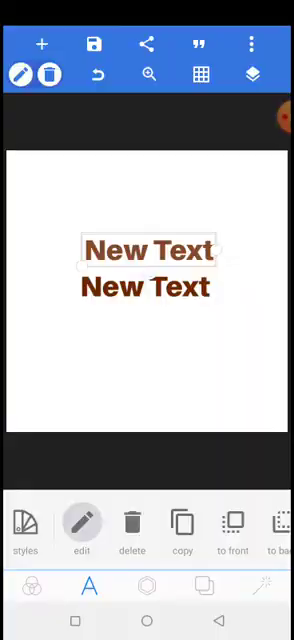
{"action": "left_click", "coordinate": [74, 58]}
{"action": "left_click", "coordinate": [140, 200]}
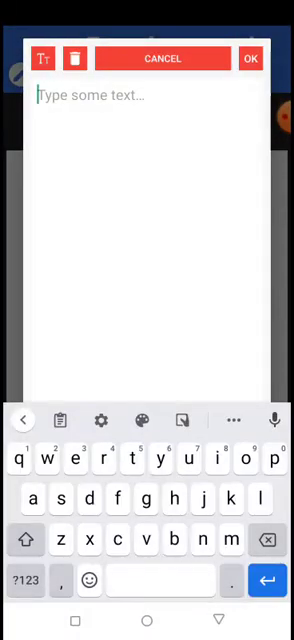
{"action": "type", "text": "fatth"}
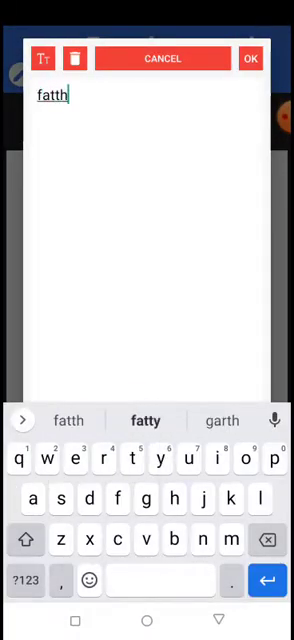
{"action": "left_click", "coordinate": [145, 420]}
{"action": "left_click", "coordinate": [42, 58]}
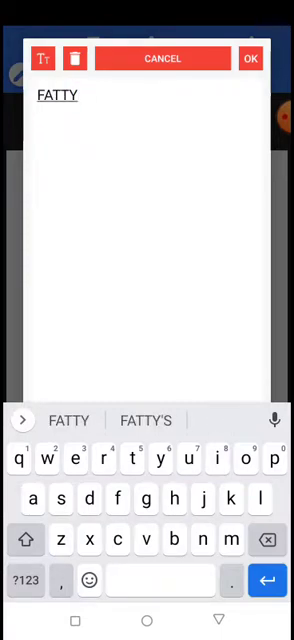
{"action": "left_click", "coordinate": [251, 58]}
Step: Stack FATTY tightly above New Text and show the layers list
{"action": "left_click_drag", "start_coordinate": [128, 250], "coordinate": [150, 262]}
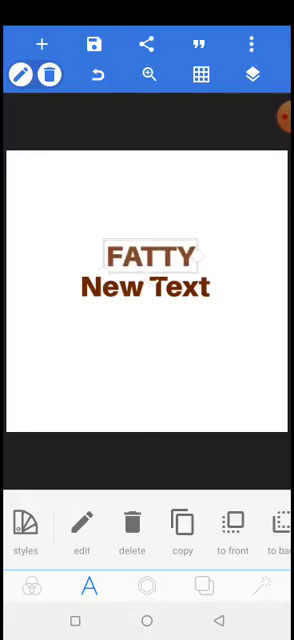
{"action": "left_click", "coordinate": [145, 287]}
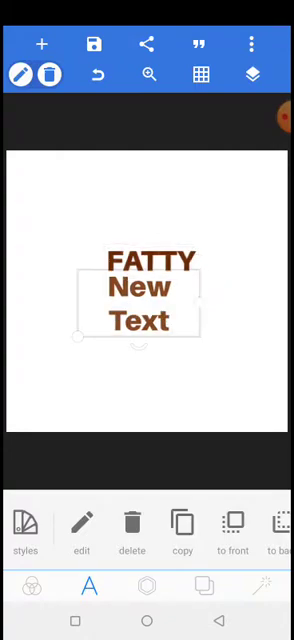
{"action": "left_click_drag", "start_coordinate": [200, 300], "coordinate": [212, 287]}
{"action": "left_click_drag", "start_coordinate": [145, 287], "coordinate": [152, 287]}
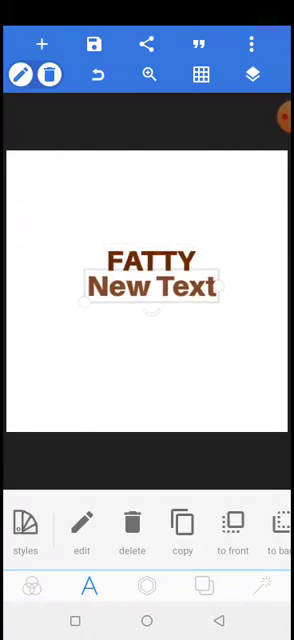
{"action": "left_click", "coordinate": [150, 380]}
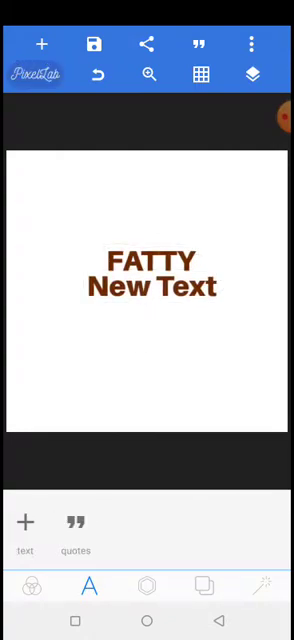
{"action": "left_click_drag", "start_coordinate": [152, 300], "coordinate": [154, 289]}
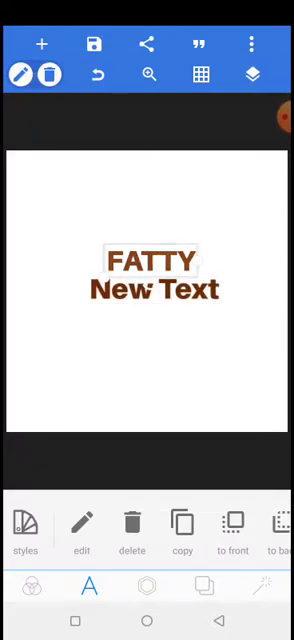
{"action": "left_click_drag", "start_coordinate": [150, 260], "coordinate": [155, 262]}
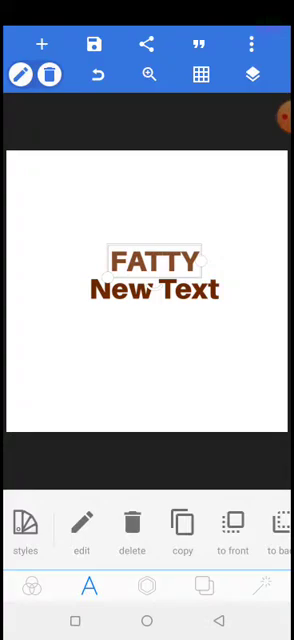
{"action": "left_click", "coordinate": [252, 75]}
{"action": "left_click", "coordinate": [252, 75]}
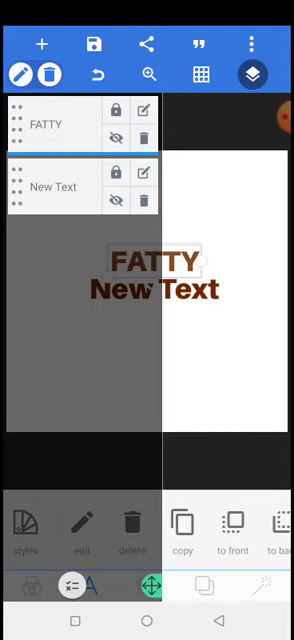
Step: Tick FATTY and New Text in multi-select Layers and request a merge
{"action": "left_click", "coordinate": [72, 586]}
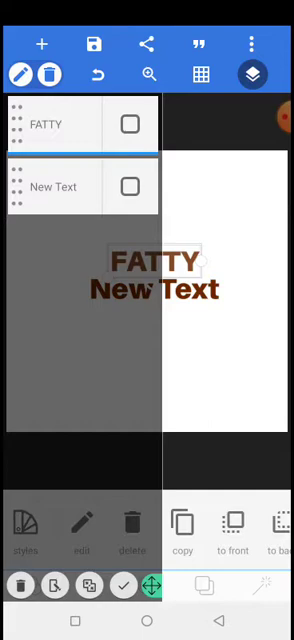
{"action": "left_click", "coordinate": [129, 123]}
{"action": "left_click", "coordinate": [129, 186]}
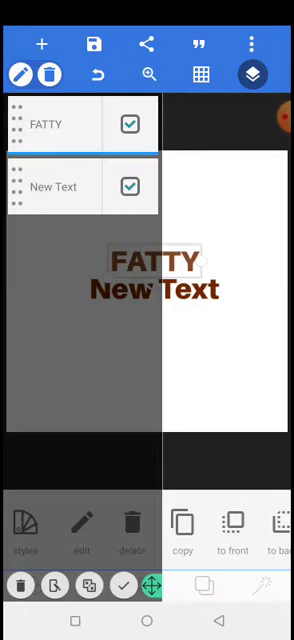
{"action": "left_click", "coordinate": [129, 123]}
{"action": "left_click", "coordinate": [129, 186]}
{"action": "left_click", "coordinate": [129, 123]}
{"action": "left_click", "coordinate": [129, 186]}
{"action": "left_click", "coordinate": [89, 585]}
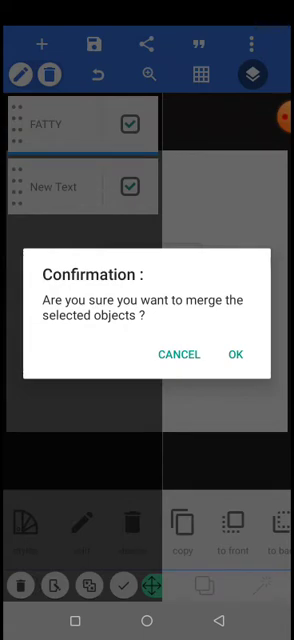
Step: Confirm the merge, close Layers, and nudge the merged text down and right
{"action": "left_click", "coordinate": [236, 354]}
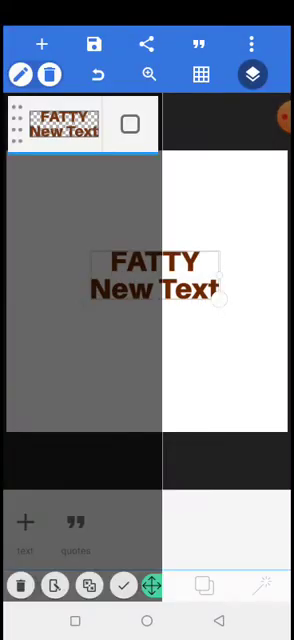
{"action": "left_click", "coordinate": [225, 350]}
{"action": "mouse_move", "coordinate": [155, 275]}
{"action": "left_mouse_down"}
{"action": "mouse_move", "coordinate": [166, 318]}
{"action": "mouse_move", "coordinate": [145, 274]}
{"action": "mouse_move", "coordinate": [162, 252]}
{"action": "mouse_move", "coordinate": [165, 306]}
{"action": "mouse_move", "coordinate": [165, 290]}
{"action": "left_mouse_up"}
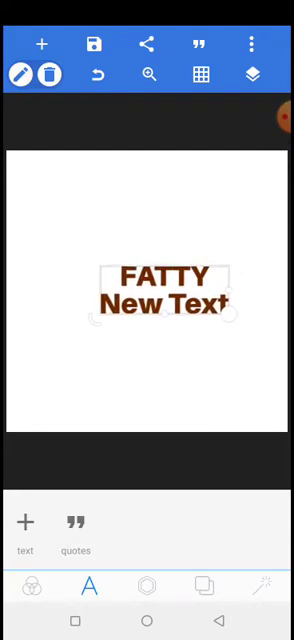
Step: Scale the merged text down to 29% relative width, then deselect it
{"action": "left_click", "coordinate": [146, 586]}
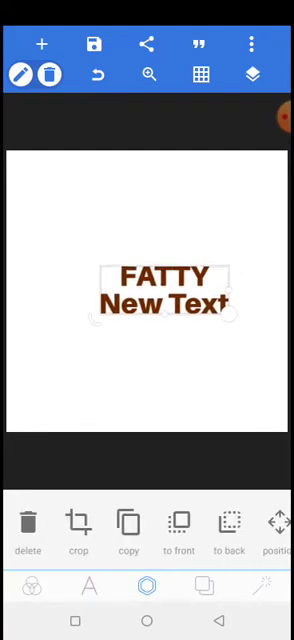
{"action": "left_click_drag", "start_coordinate": [230, 522], "coordinate": [120, 522]}
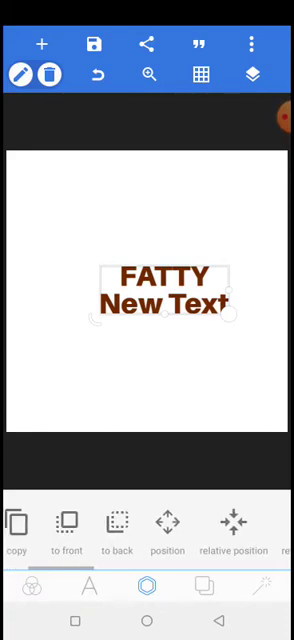
{"action": "left_click_drag", "start_coordinate": [230, 522], "coordinate": [100, 522]}
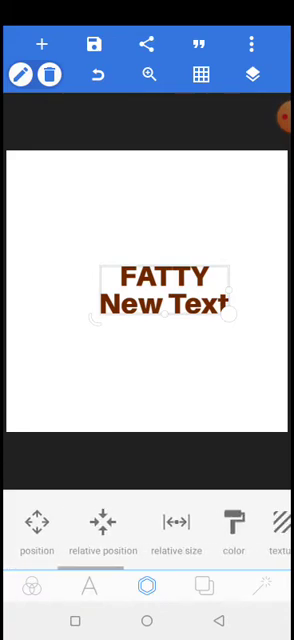
{"action": "left_click", "coordinate": [176, 522]}
{"action": "mouse_move", "coordinate": [118, 571]}
{"action": "left_mouse_down"}
{"action": "mouse_move", "coordinate": [185, 571]}
{"action": "mouse_move", "coordinate": [93, 571]}
{"action": "left_mouse_up"}
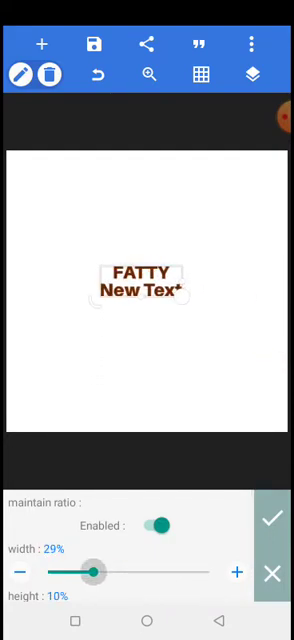
{"action": "left_click", "coordinate": [272, 518]}
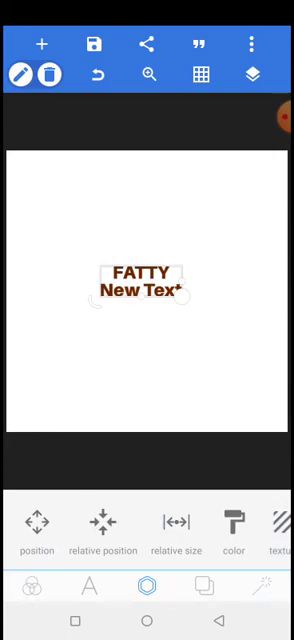
{"action": "left_click", "coordinate": [147, 370]}
Step: Select the merged text object and delete it from the canvas
{"action": "left_click", "coordinate": [89, 586]}
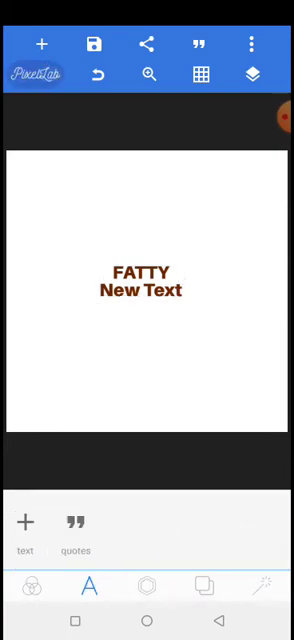
{"action": "left_click", "coordinate": [141, 289]}
{"action": "left_click", "coordinate": [146, 586]}
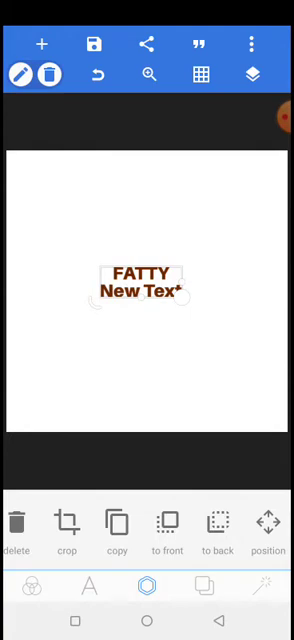
{"action": "left_click", "coordinate": [14, 525]}
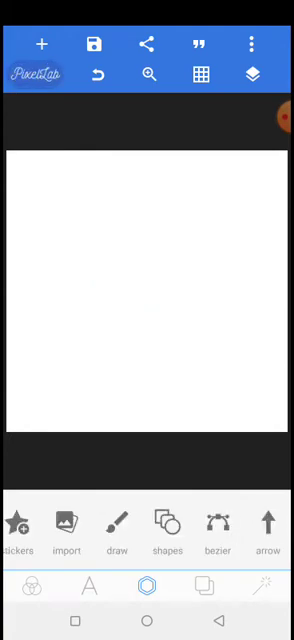
Step: Add a brown circle with 100% radius and place a duplicate to its left
{"action": "left_click", "coordinate": [167, 522]}
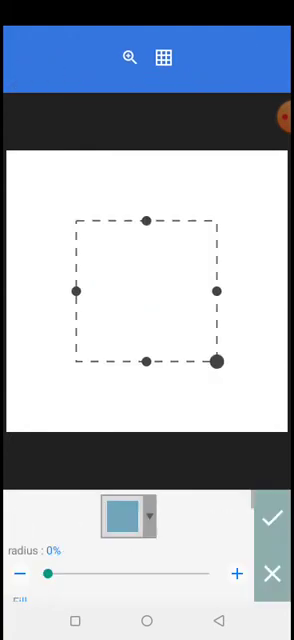
{"action": "left_click_drag", "start_coordinate": [146, 291], "coordinate": [143, 280]}
{"action": "left_click_drag", "start_coordinate": [47, 573], "coordinate": [208, 573]}
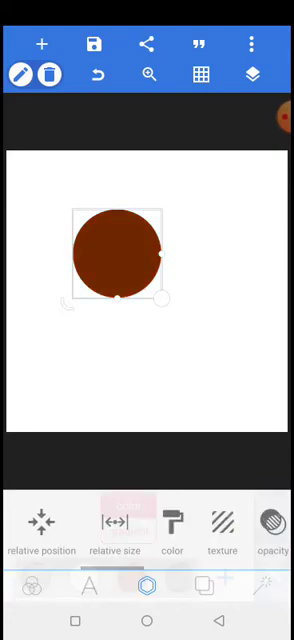
{"action": "left_click_drag", "start_coordinate": [117, 255], "coordinate": [173, 292]}
{"action": "scroll", "coordinate": [147, 522], "scroll_direction": "left", "scroll_amount": 5}
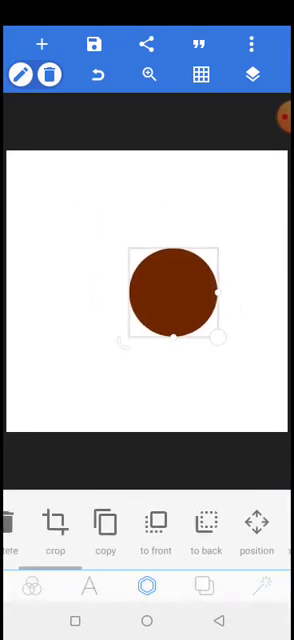
{"action": "left_click", "coordinate": [105, 522]}
{"action": "mouse_move", "coordinate": [50, 193]}
{"action": "left_mouse_down"}
{"action": "mouse_move", "coordinate": [115, 285]}
{"action": "mouse_move", "coordinate": [155, 398]}
{"action": "mouse_move", "coordinate": [78, 290]}
{"action": "left_mouse_up"}
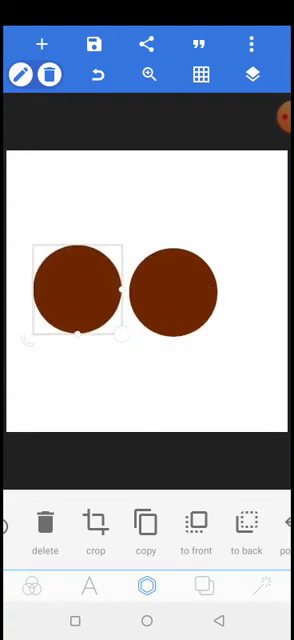
Step: Merge both circle layers into one object and move it higher on the canvas
{"action": "left_click", "coordinate": [252, 74]}
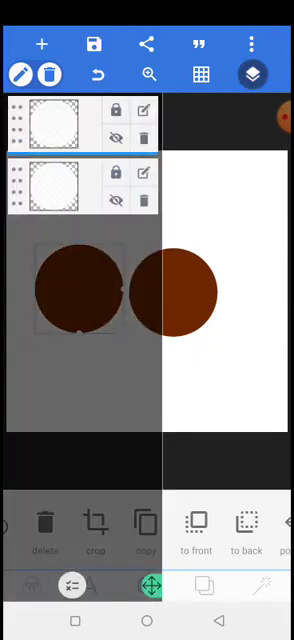
{"action": "left_click", "coordinate": [72, 585]}
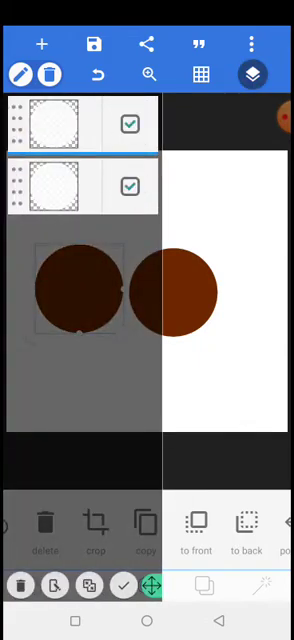
{"action": "left_click", "coordinate": [89, 585]}
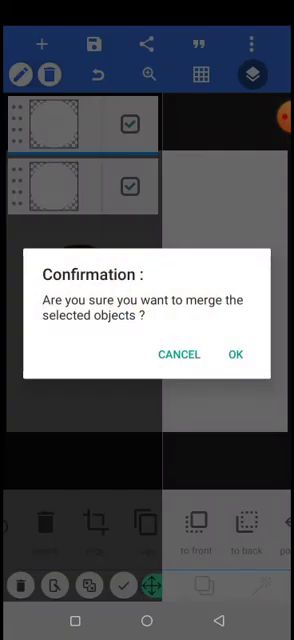
{"action": "left_click", "coordinate": [235, 354]}
{"action": "left_click", "coordinate": [252, 74]}
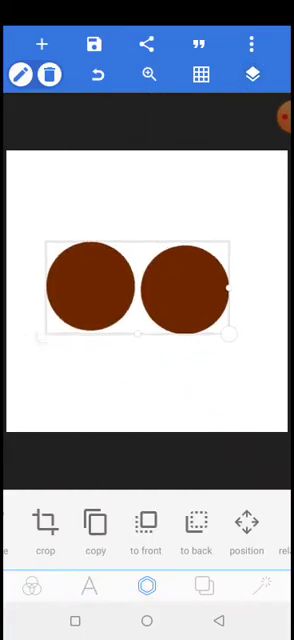
{"action": "left_click_drag", "start_coordinate": [150, 290], "coordinate": [150, 318]}
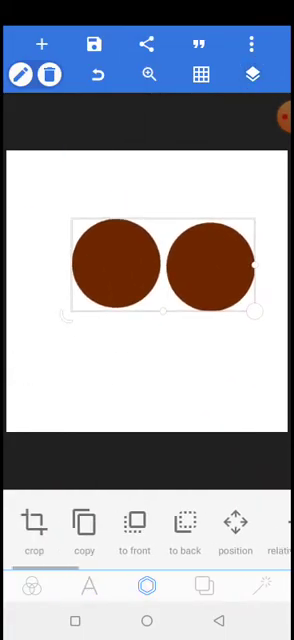
{"action": "left_click_drag", "start_coordinate": [200, 530], "coordinate": [160, 530]}
{"action": "left_click_drag", "start_coordinate": [150, 318], "coordinate": [160, 265]}
{"action": "left_click_drag", "start_coordinate": [220, 530], "coordinate": [60, 530]}
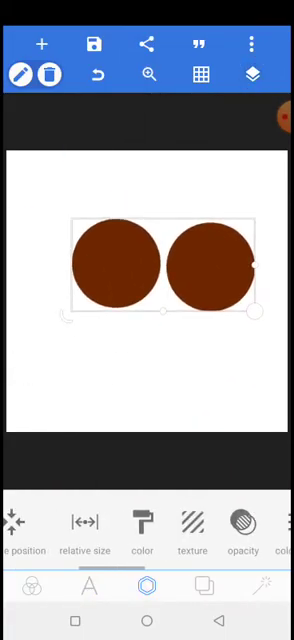
{"action": "left_click", "coordinate": [191, 525]}
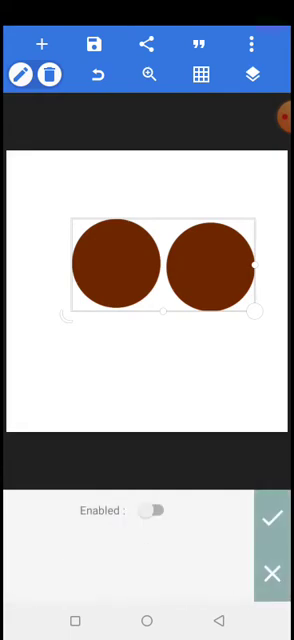
Step: Try a colour overlay on the merged circles, cancel it, and delete them
{"action": "left_click", "coordinate": [152, 510]}
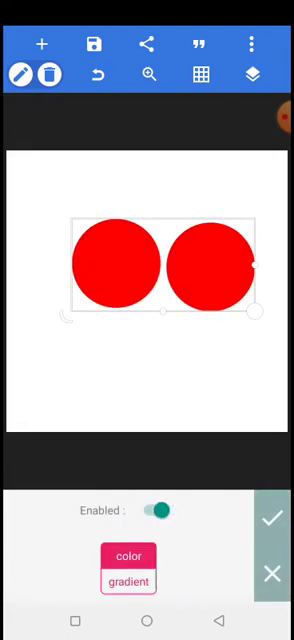
{"action": "left_click", "coordinate": [128, 556]}
{"action": "left_click", "coordinate": [272, 517]}
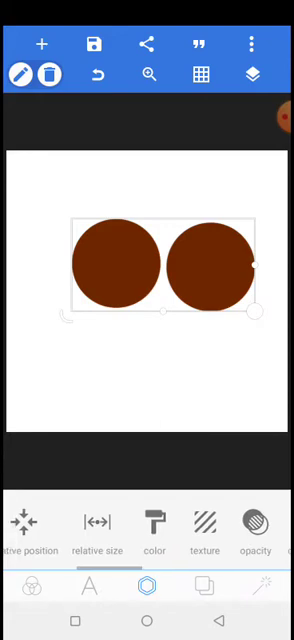
{"action": "scroll", "coordinate": [147, 530], "scroll_direction": "left", "scroll_amount": 3}
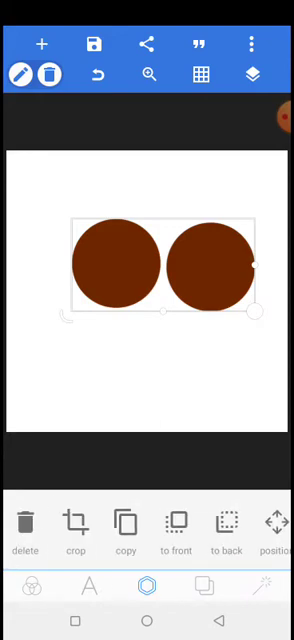
{"action": "left_click", "coordinate": [25, 521]}
Step: Import the curly-haired girl photo from the gallery's cutout album onto the canvas
{"action": "left_click", "coordinate": [41, 44]}
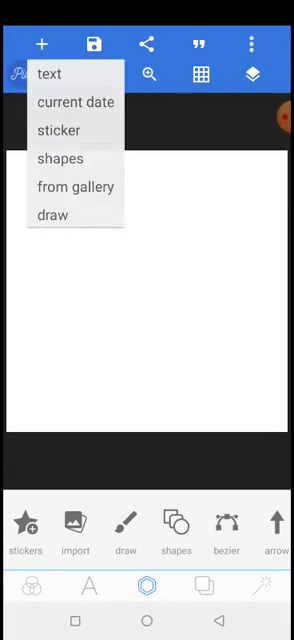
{"action": "left_click", "coordinate": [76, 187]}
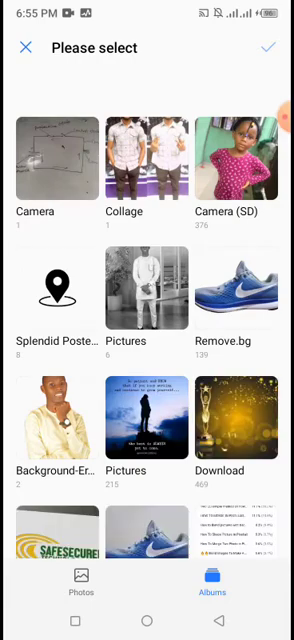
{"action": "left_click", "coordinate": [236, 290]}
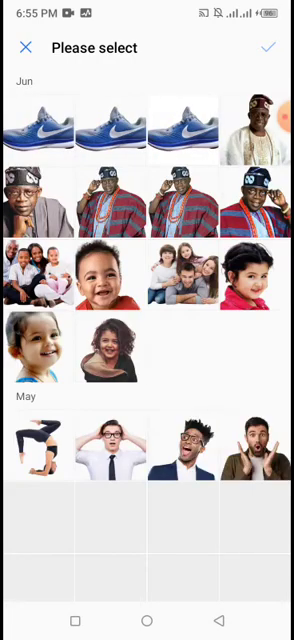
{"action": "scroll", "coordinate": [147, 320], "scroll_direction": "down", "scroll_amount": 4}
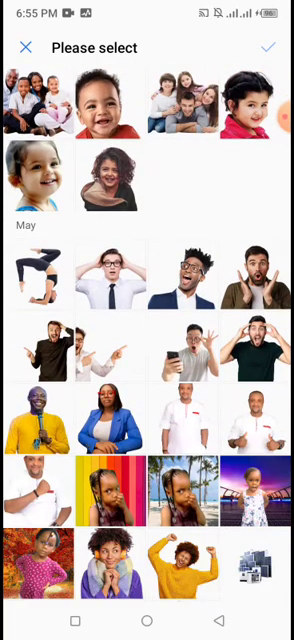
{"action": "left_click", "coordinate": [108, 177]}
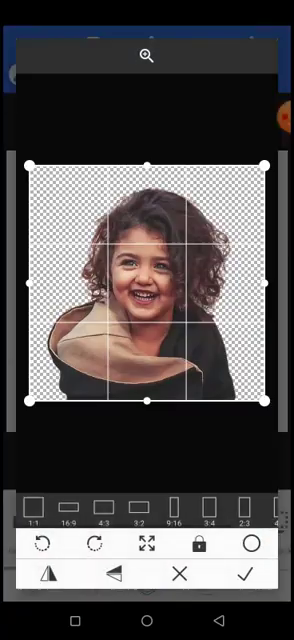
{"action": "left_click", "coordinate": [245, 573]}
Step: Add the girl-in-red cutout photo from the gallery's cutout album
{"action": "left_click", "coordinate": [250, 400]}
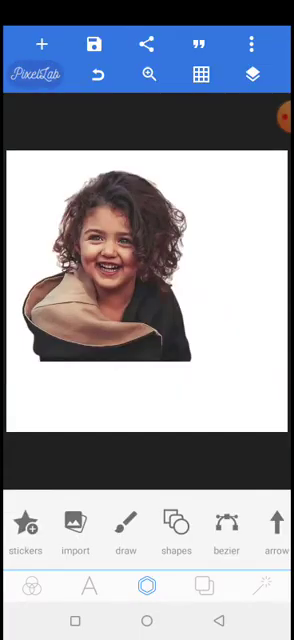
{"action": "left_click", "coordinate": [42, 44]}
{"action": "left_click", "coordinate": [75, 187]}
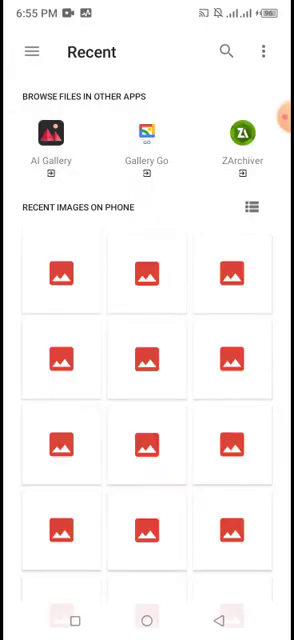
{"action": "left_click", "coordinate": [51, 145]}
{"action": "left_click", "coordinate": [212, 580]}
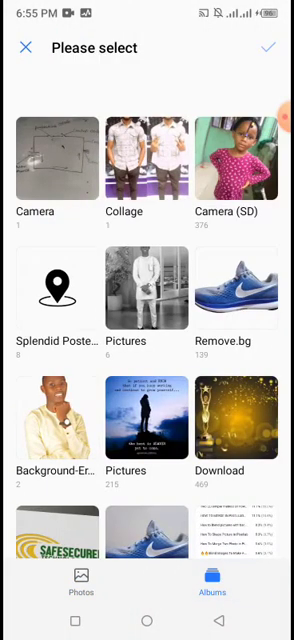
{"action": "left_click", "coordinate": [236, 290]}
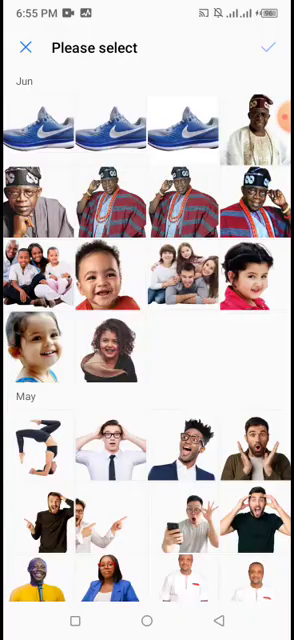
{"action": "left_click", "coordinate": [253, 275]}
{"action": "left_click", "coordinate": [247, 573]}
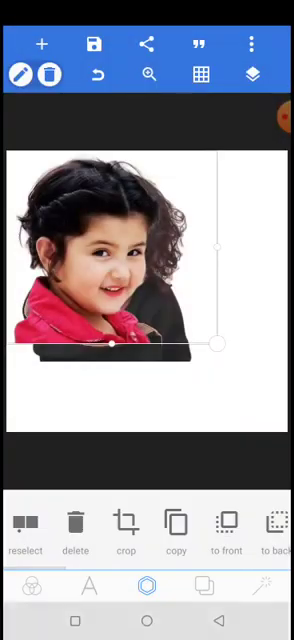
Step: Shrink both child photos and arrange the girl-in-red beside the curly-haired girl
{"action": "left_click_drag", "start_coordinate": [152, 396], "coordinate": [119, 322]}
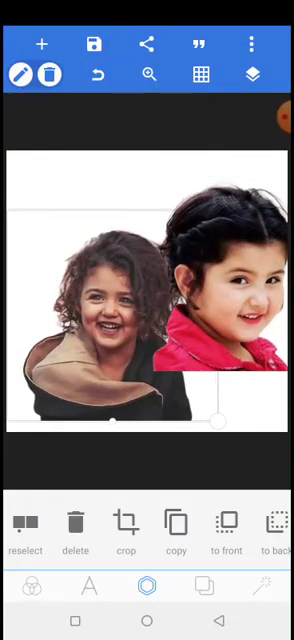
{"action": "left_click", "coordinate": [220, 280]}
{"action": "left_click_drag", "start_coordinate": [220, 280], "coordinate": [165, 255]}
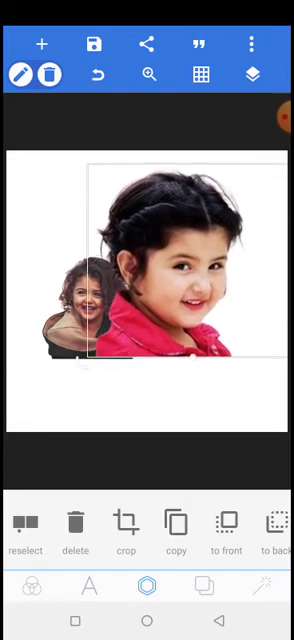
{"action": "left_click", "coordinate": [150, 400]}
{"action": "left_click", "coordinate": [170, 260]}
{"action": "left_click_drag", "start_coordinate": [250, 357], "coordinate": [131, 251]}
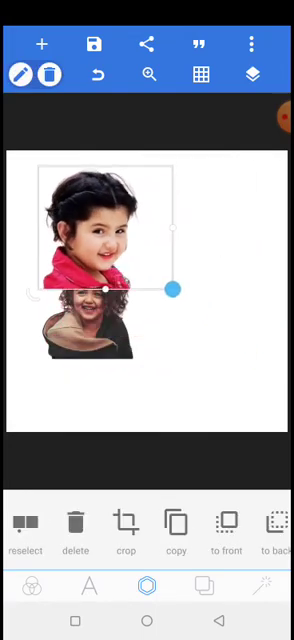
{"action": "left_click_drag", "start_coordinate": [85, 208], "coordinate": [197, 315]}
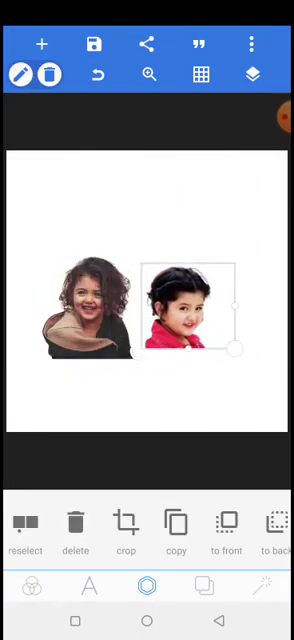
{"action": "mouse_move", "coordinate": [252, 365]}
{"action": "left_mouse_down"}
{"action": "mouse_move", "coordinate": [238, 350]}
{"action": "mouse_move", "coordinate": [252, 362]}
{"action": "left_mouse_up"}
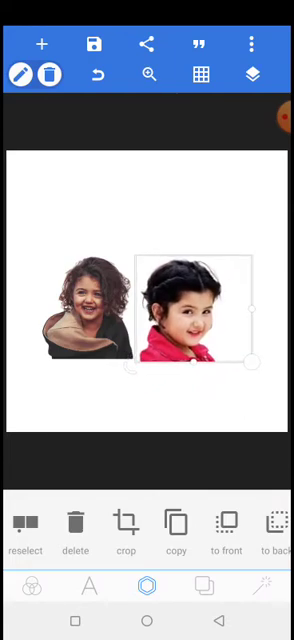
Step: Multi-select both child photo layers in the Layers panel and merge them
{"action": "left_click", "coordinate": [150, 210]}
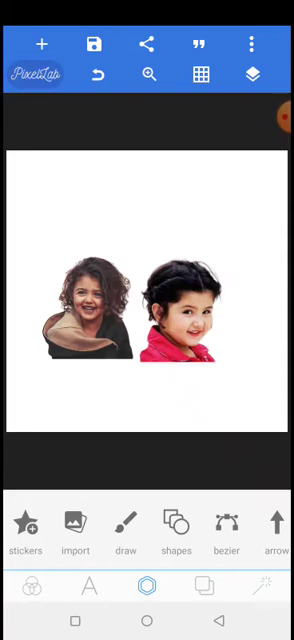
{"action": "left_click", "coordinate": [252, 74]}
{"action": "left_click", "coordinate": [128, 186]}
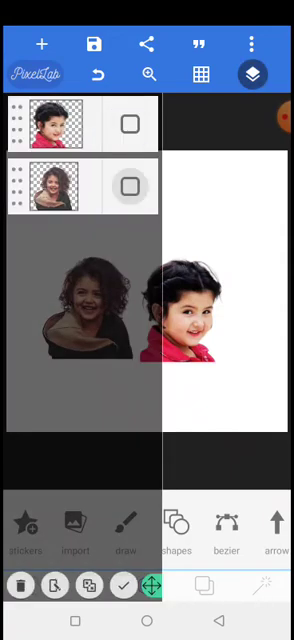
{"action": "left_click", "coordinate": [128, 124]}
{"action": "left_click", "coordinate": [20, 585]}
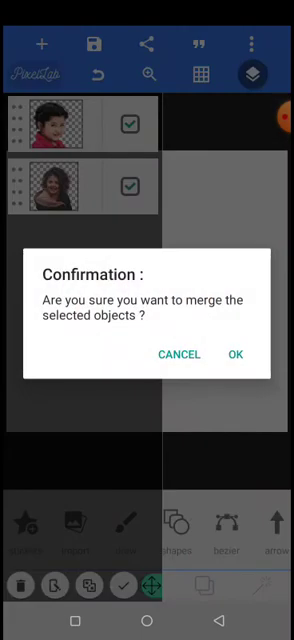